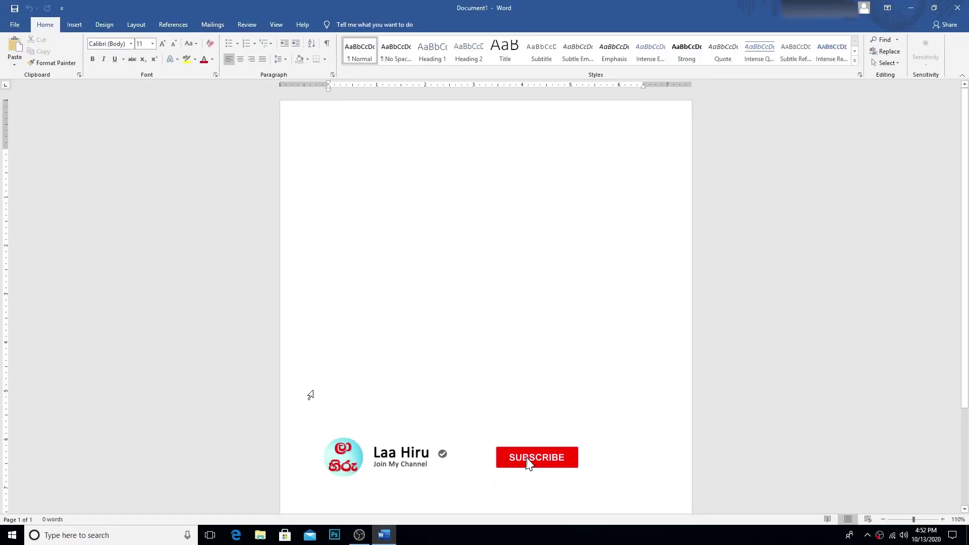
Zoom the blank Document1 from 110% to 150% with Ctrl and the scroll wheel
{"action": "scroll", "coordinate": [311, 395], "scroll_direction": "up", "scroll_amount": 4, "text": "ctrl"}
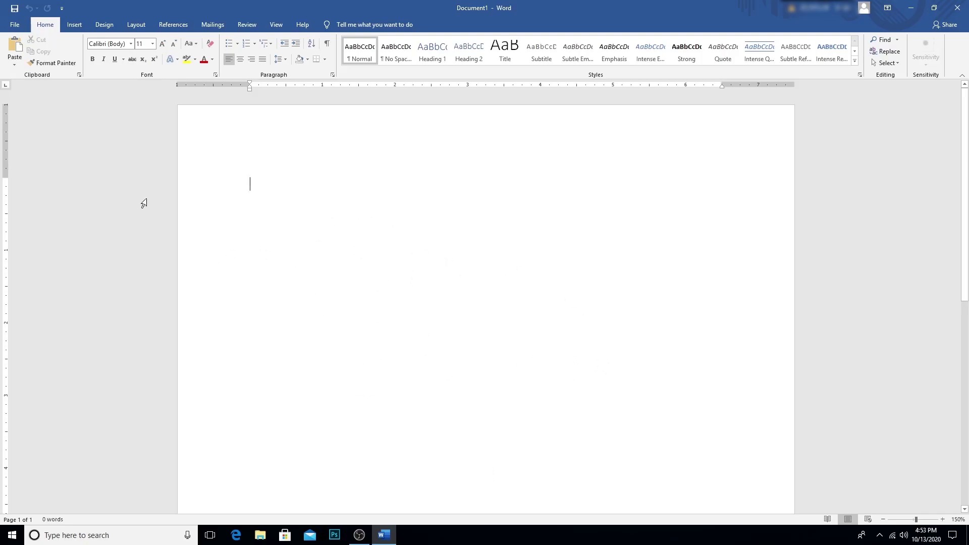
Choose Black in the Office Theme dropdown under File > Account
{"action": "left_click", "coordinate": [15, 26]}
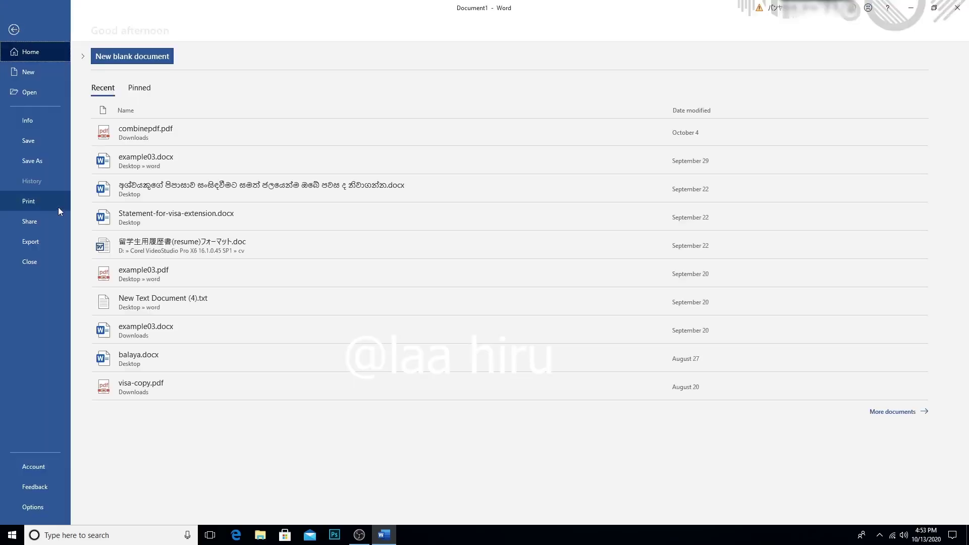
{"action": "left_click", "coordinate": [33, 470]}
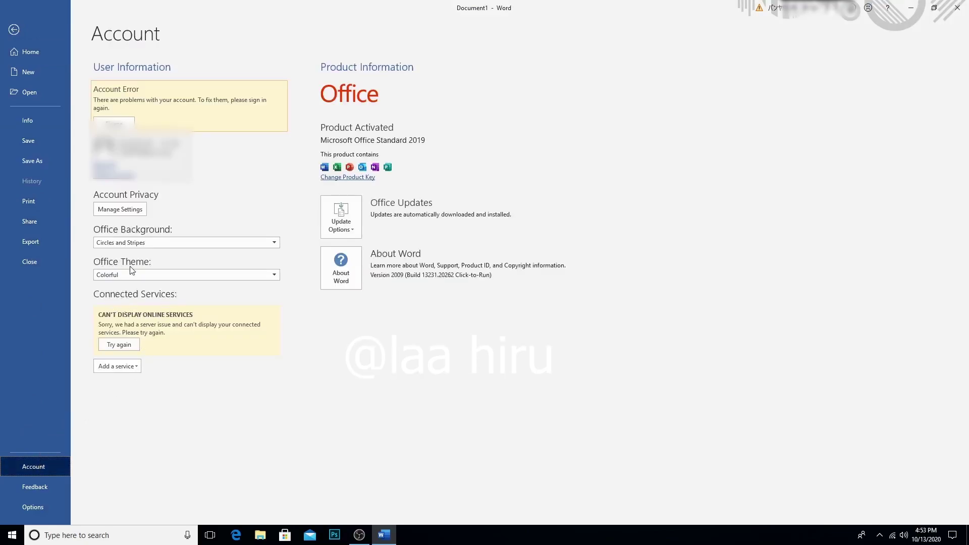
{"action": "left_click", "coordinate": [172, 279]}
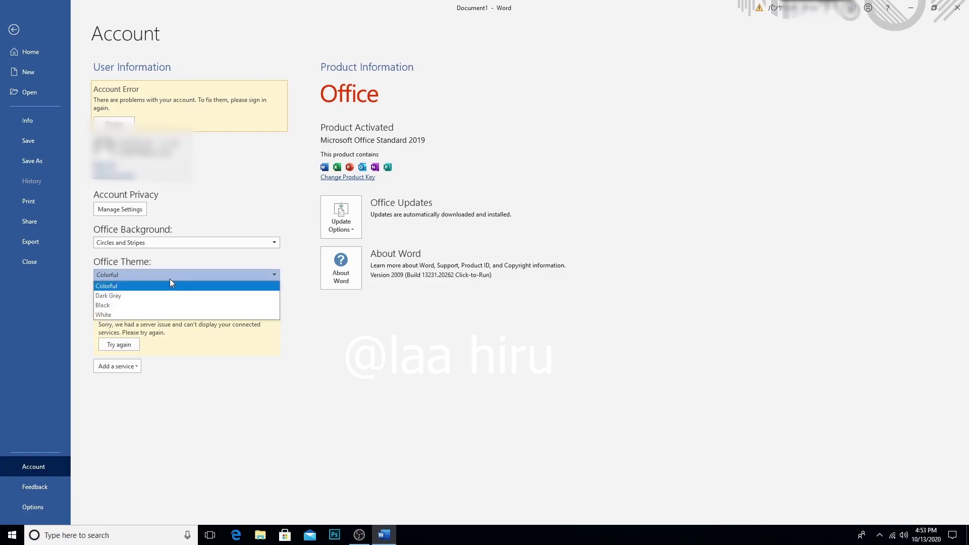
{"action": "left_click", "coordinate": [176, 281]}
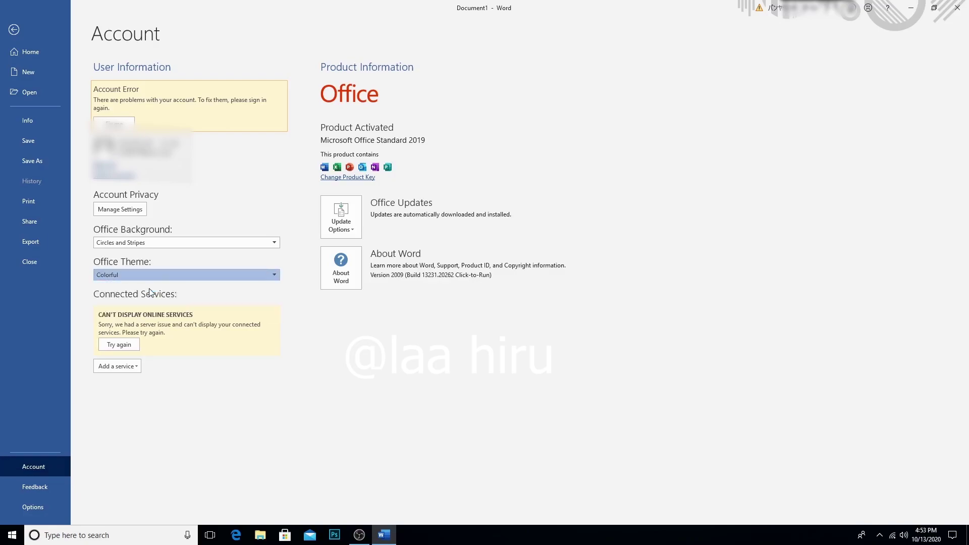
{"action": "left_click", "coordinate": [181, 275]}
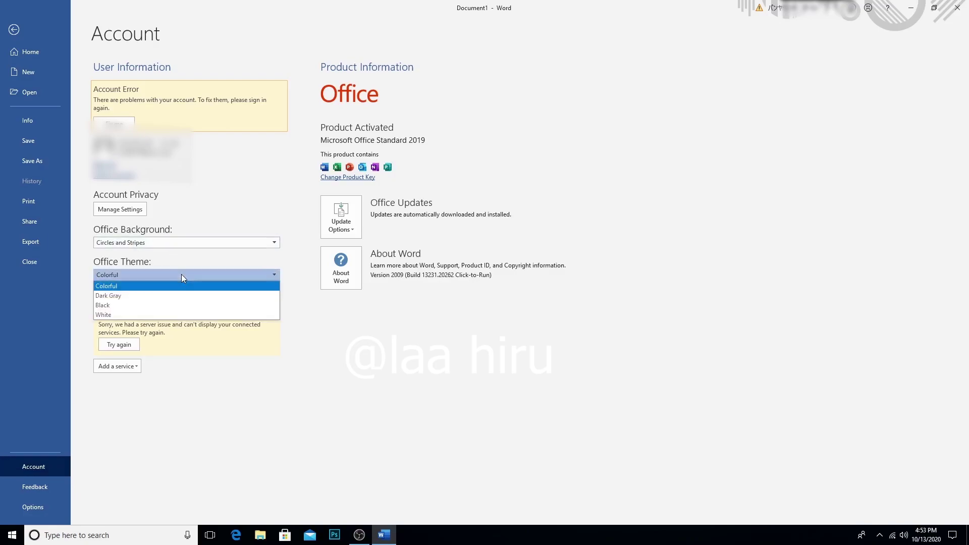
{"action": "left_click", "coordinate": [144, 305]}
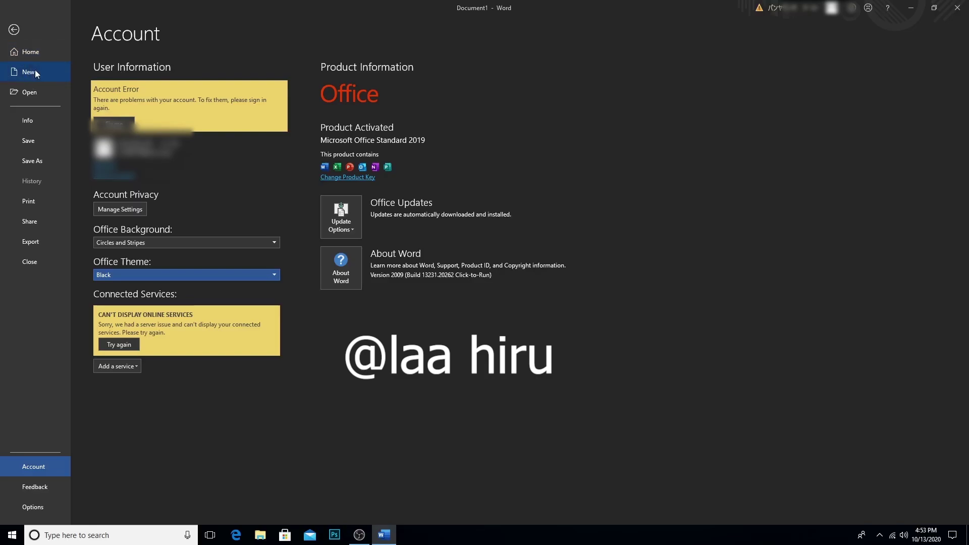
Create blank Document2 in the dark theme, then bring up the File start screen
{"action": "left_click", "coordinate": [35, 75]}
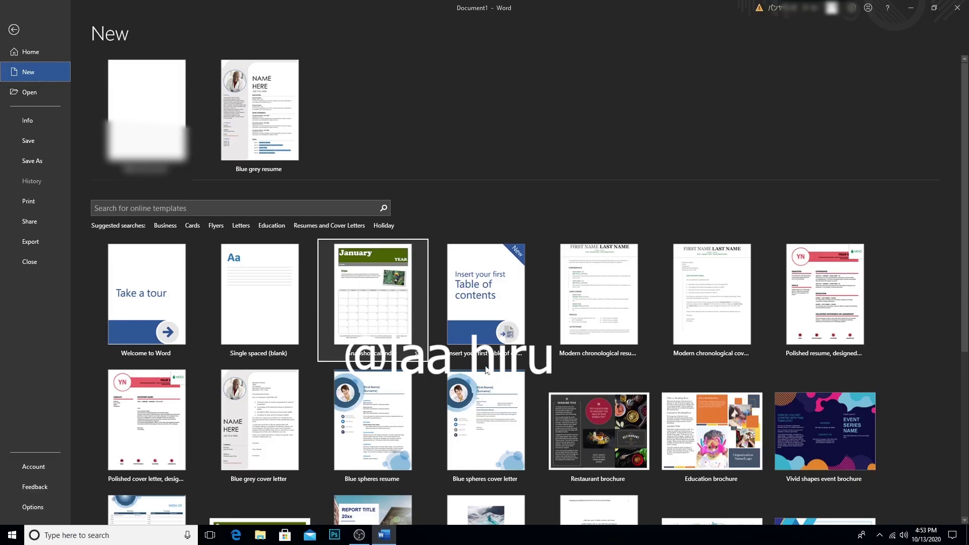
{"action": "left_click", "coordinate": [145, 112]}
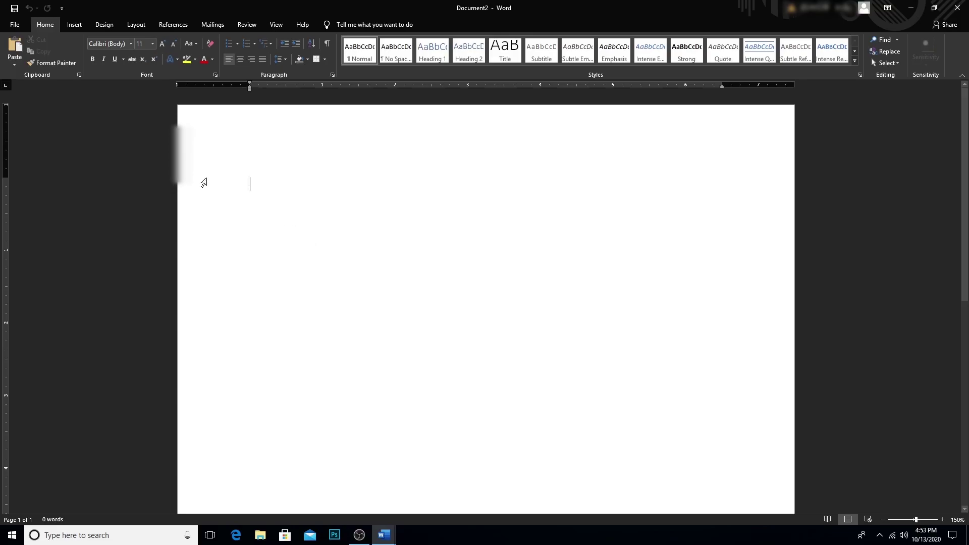
{"action": "left_click", "coordinate": [9, 25]}
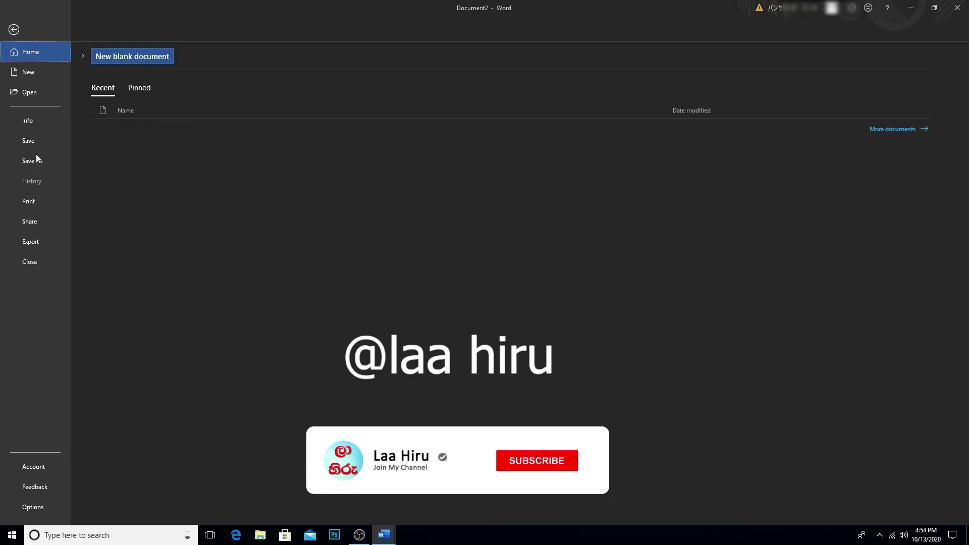
Pick White as the Office Theme under Account and create blank Document3
{"action": "left_click", "coordinate": [48, 466]}
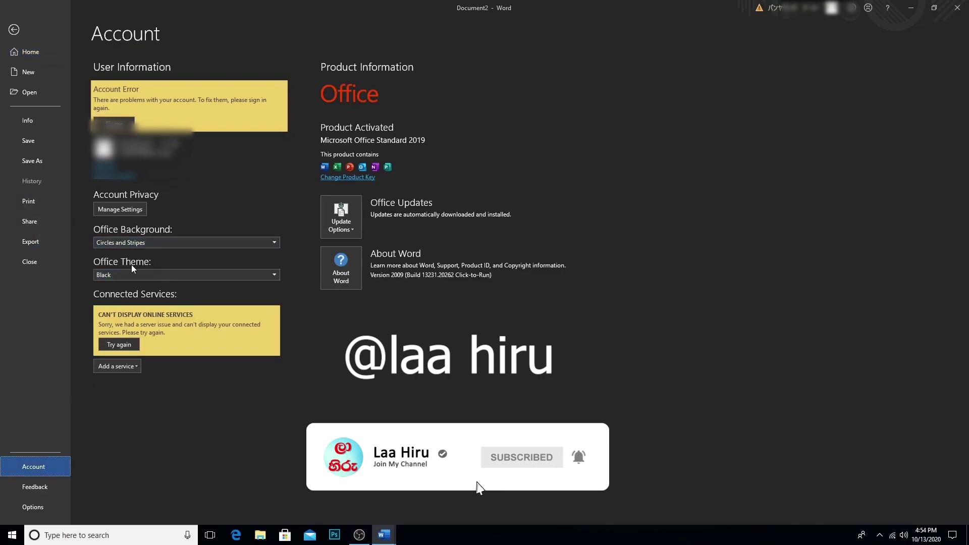
{"action": "left_click", "coordinate": [170, 275]}
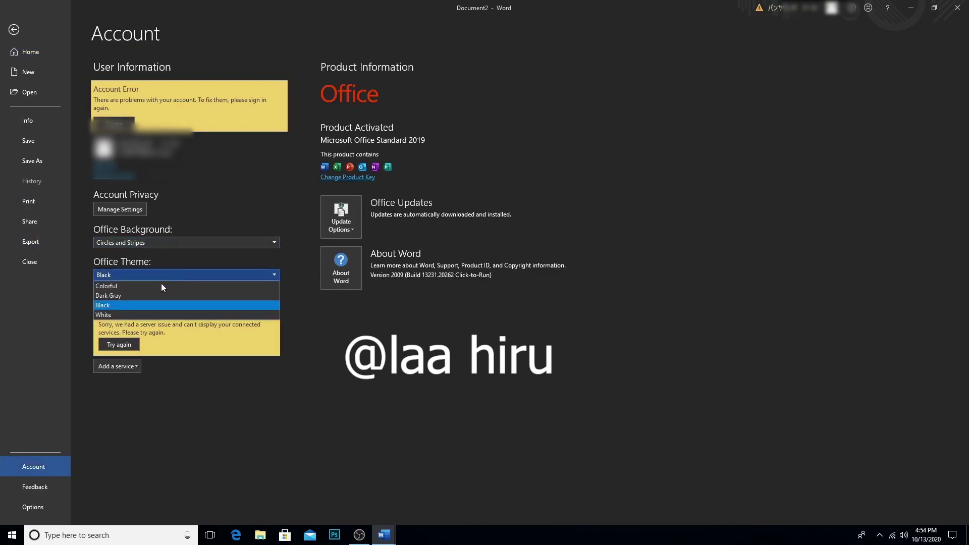
{"action": "left_click", "coordinate": [147, 315]}
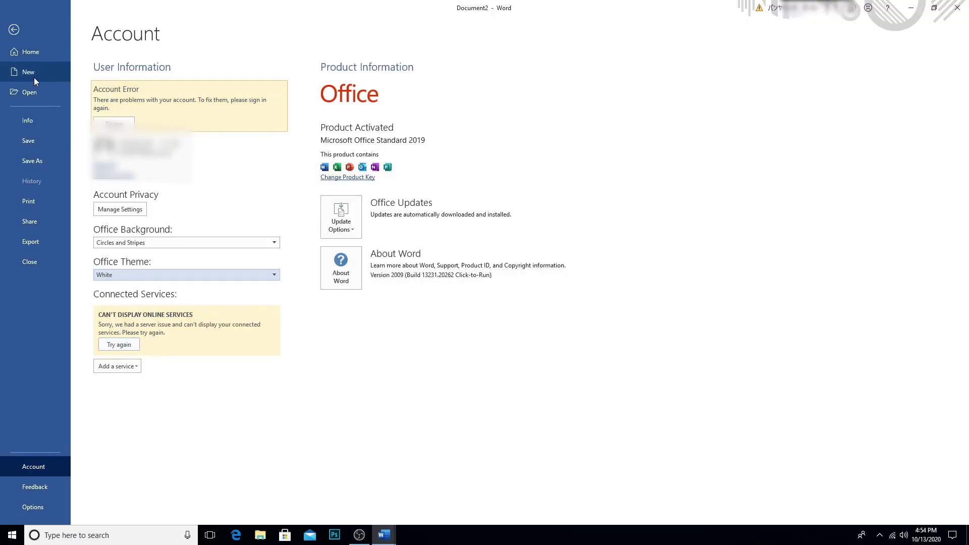
{"action": "left_click", "coordinate": [30, 72]}
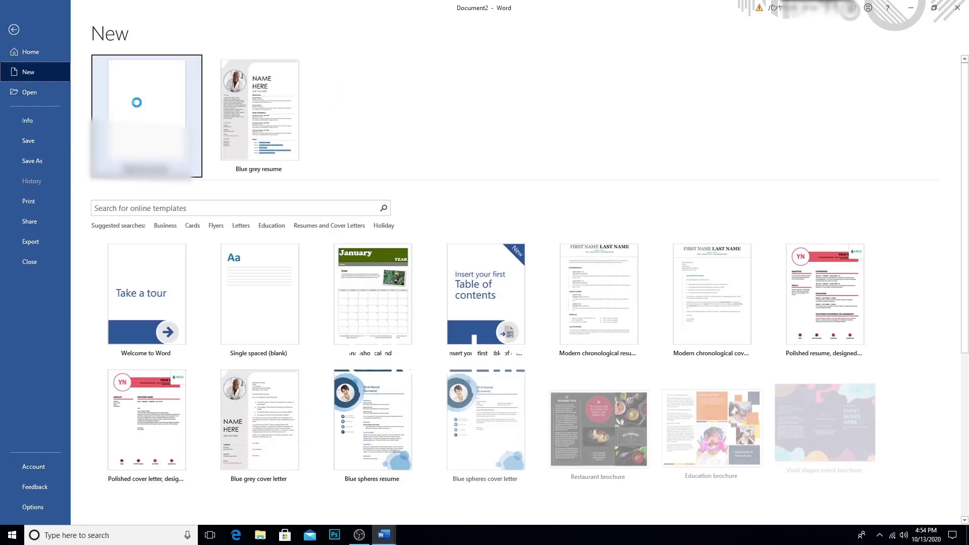
{"action": "left_click", "coordinate": [135, 104]}
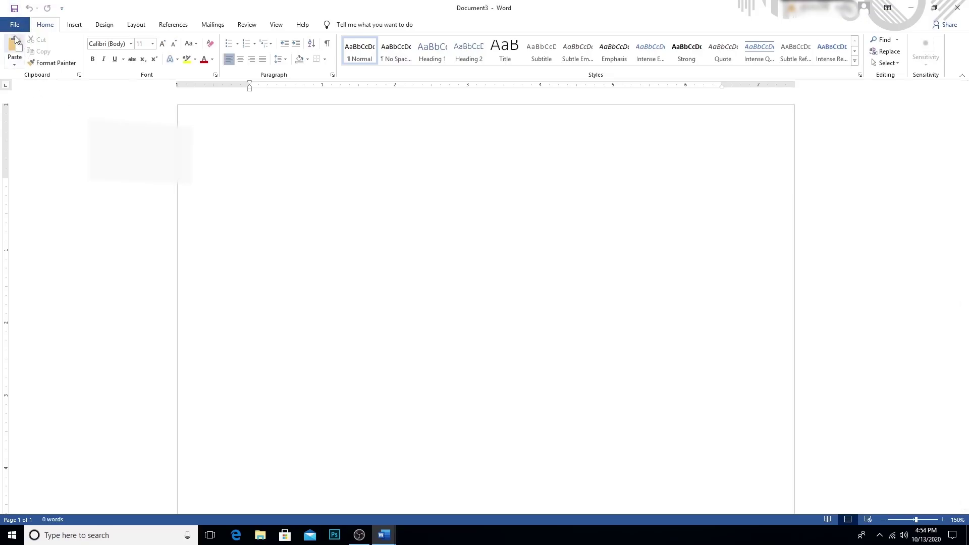
Open example03.docx from the Recent list and show its File start screen
{"action": "left_click", "coordinate": [15, 30]}
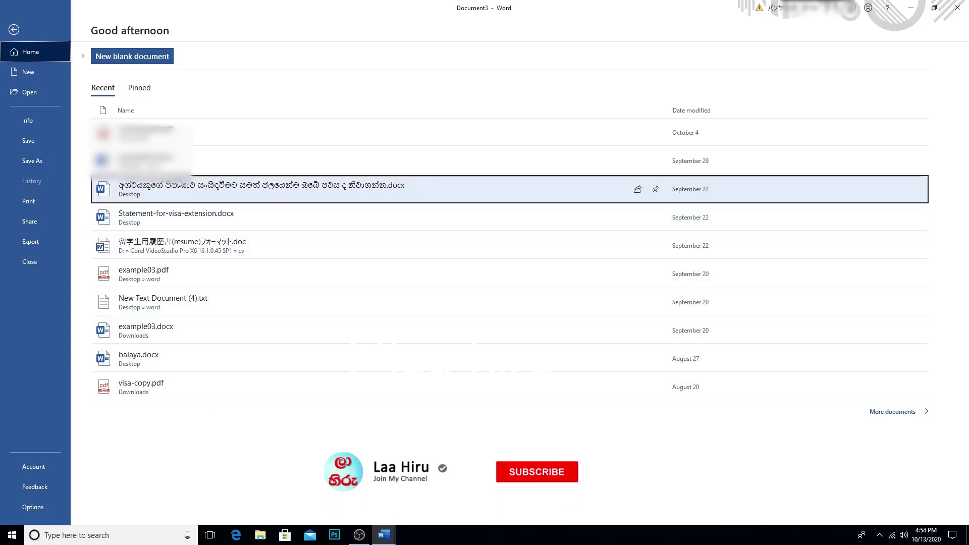
{"action": "key", "text": "Escape"}
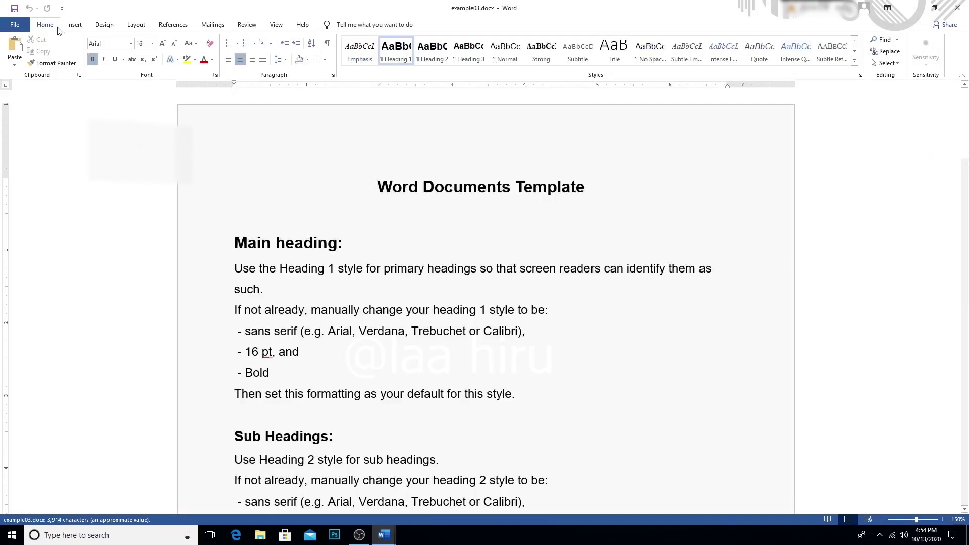
{"action": "left_click", "coordinate": [2, 26]}
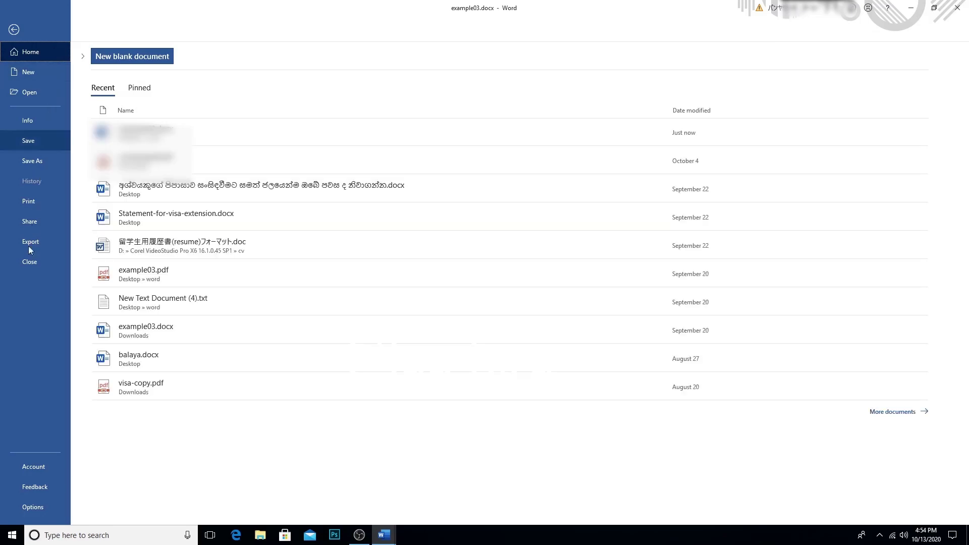
Set the Office Theme to Black while example03.docx is open
{"action": "left_click", "coordinate": [50, 466]}
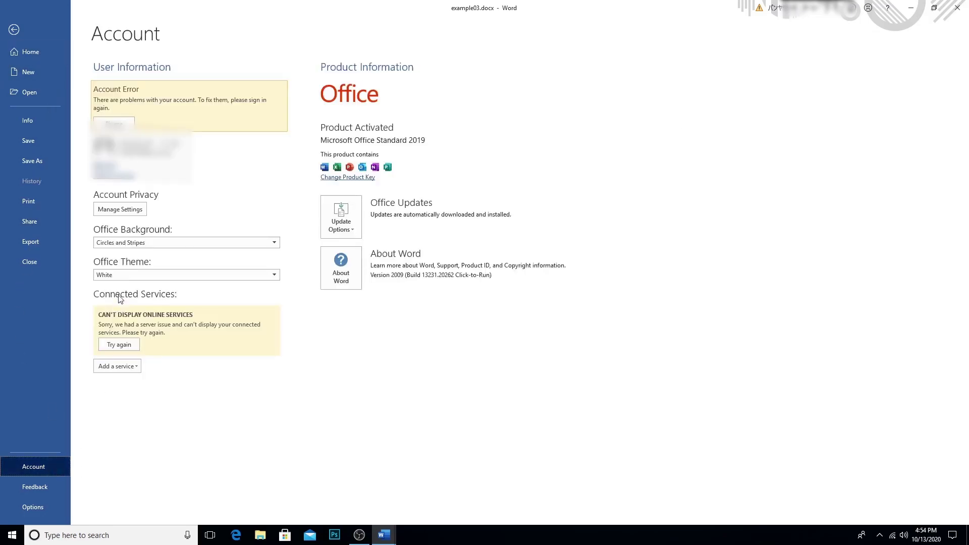
{"action": "left_click", "coordinate": [159, 275]}
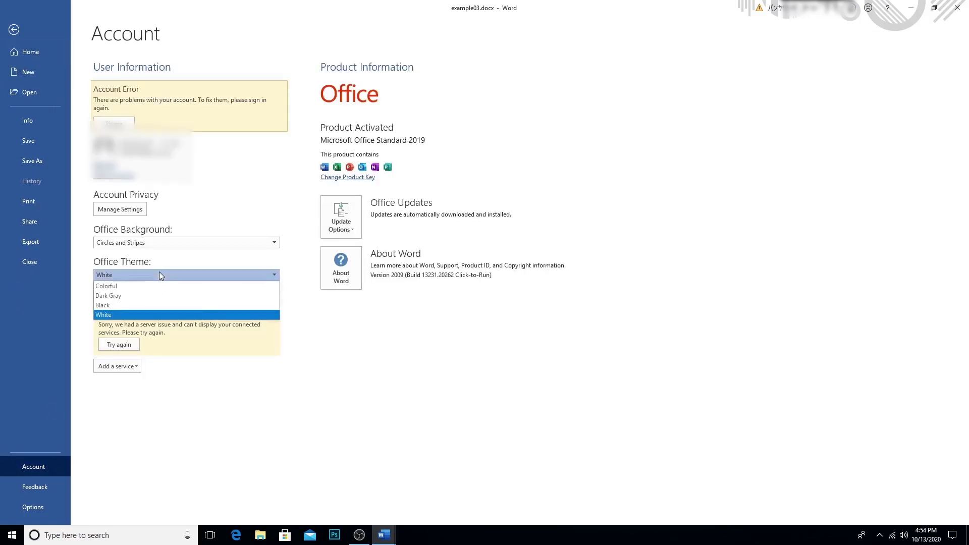
{"action": "left_click", "coordinate": [151, 305]}
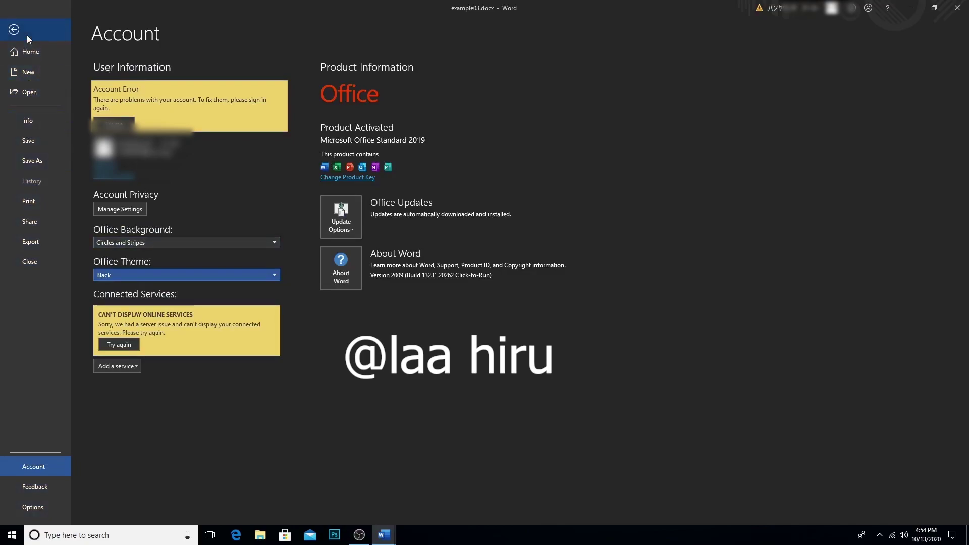
Leave Backstage and return to example03.docx, ending in the Colorful theme
{"action": "left_click", "coordinate": [30, 53]}
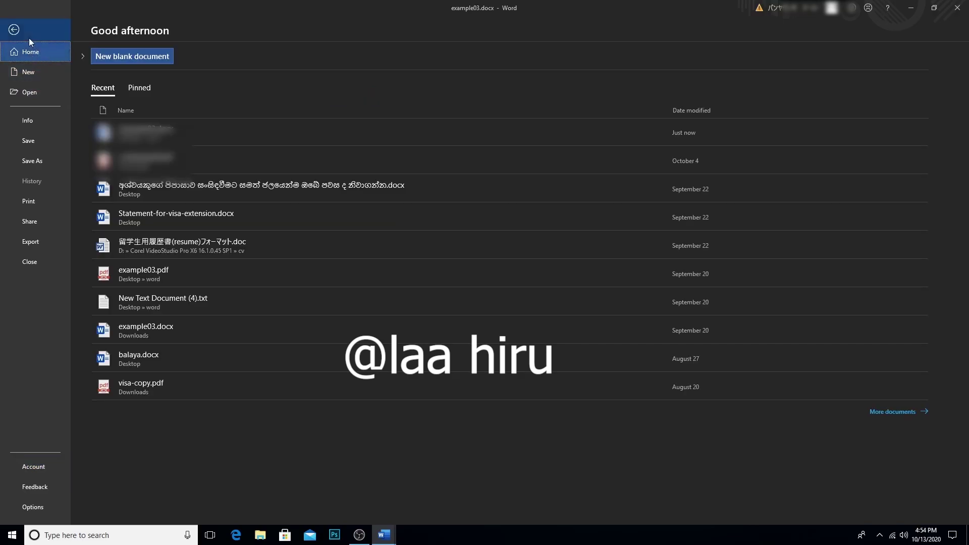
{"action": "left_click", "coordinate": [29, 39]}
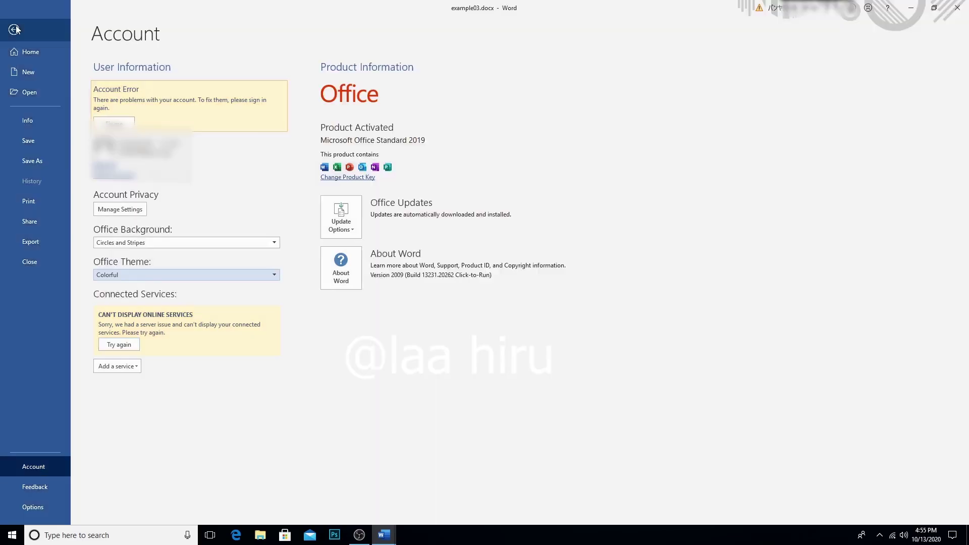
{"action": "left_click", "coordinate": [15, 29]}
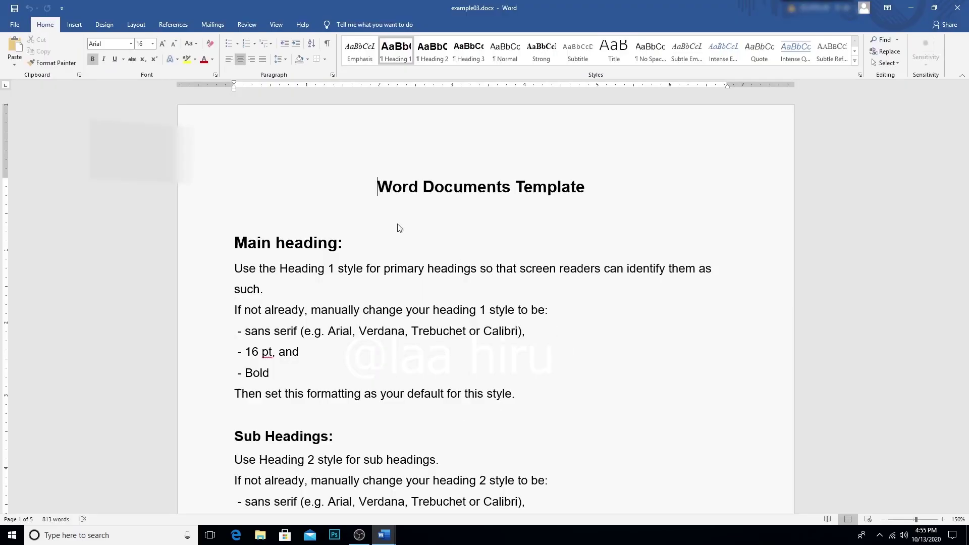
Pick Straws as the Office Background in File > Account, then go back to example03.docx
{"action": "left_click", "coordinate": [11, 26]}
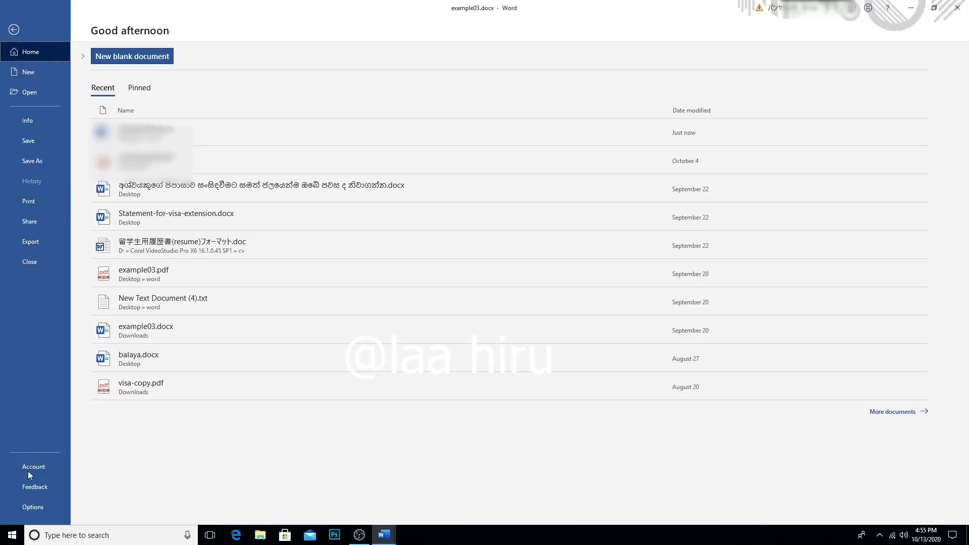
{"action": "left_click", "coordinate": [29, 474]}
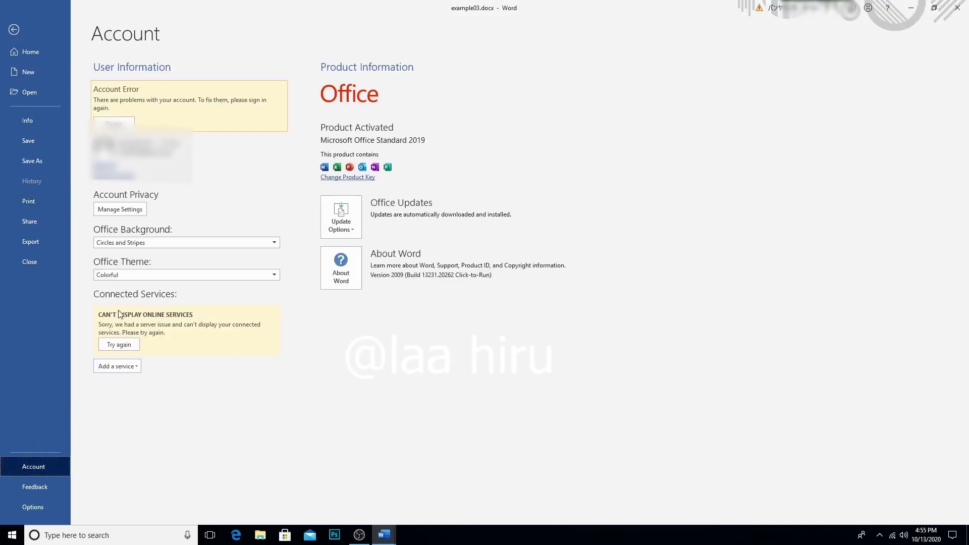
{"action": "left_click", "coordinate": [134, 243]}
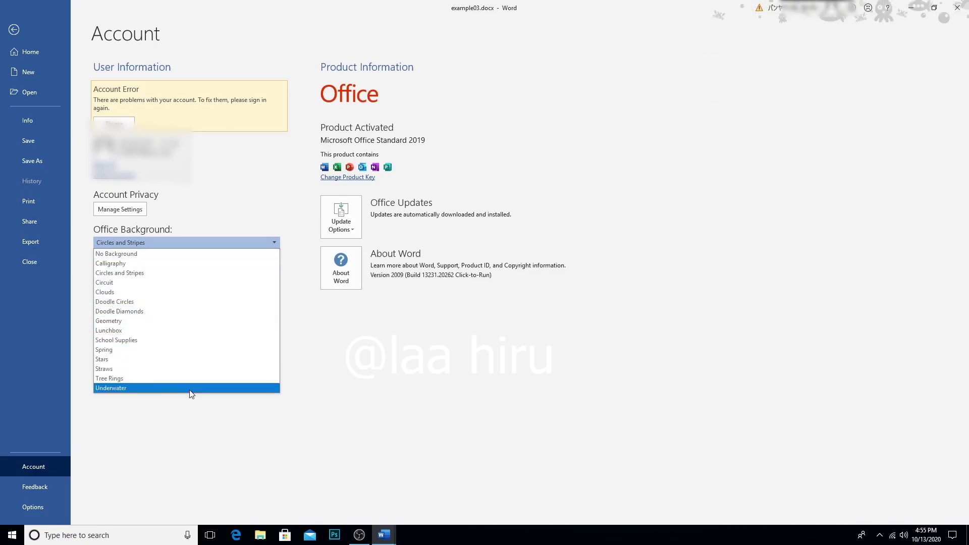
{"action": "left_click", "coordinate": [188, 373]}
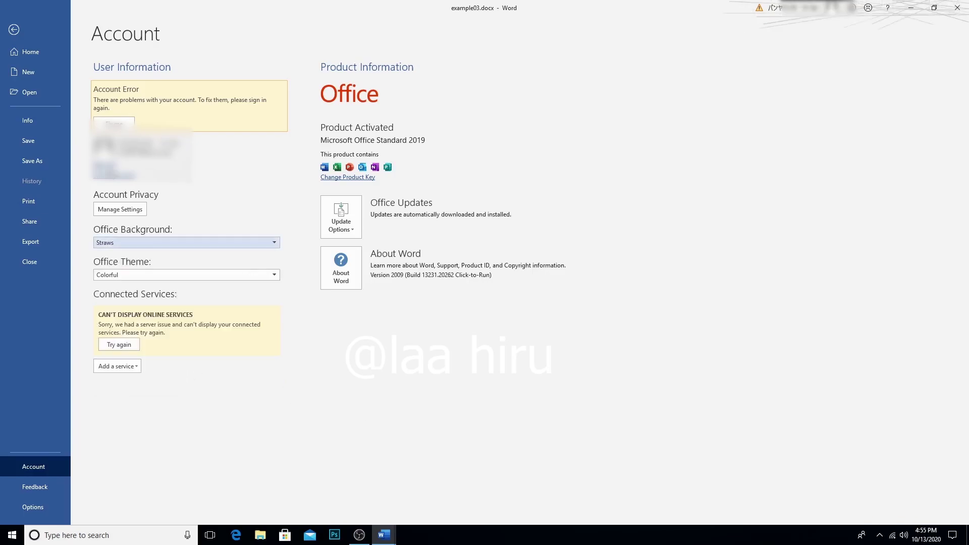
{"action": "left_click", "coordinate": [14, 29]}
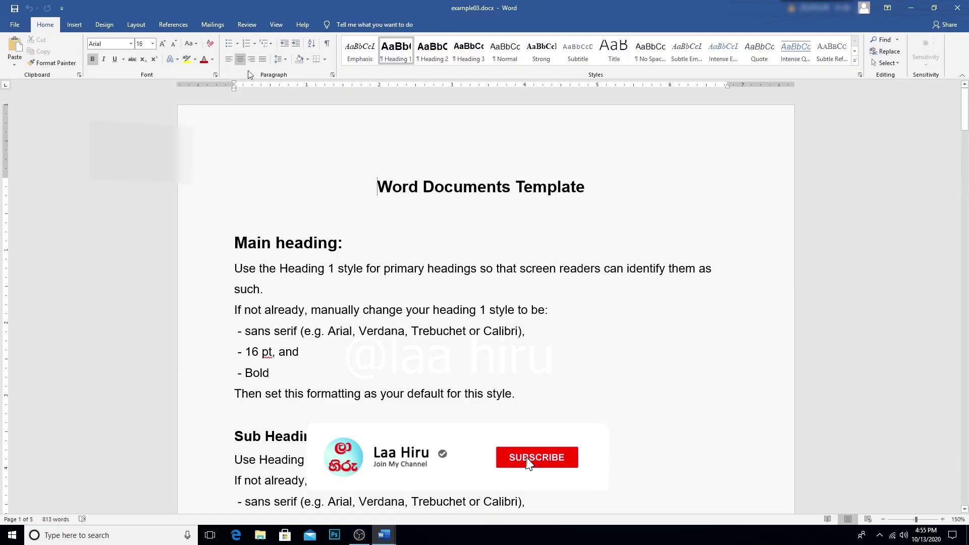